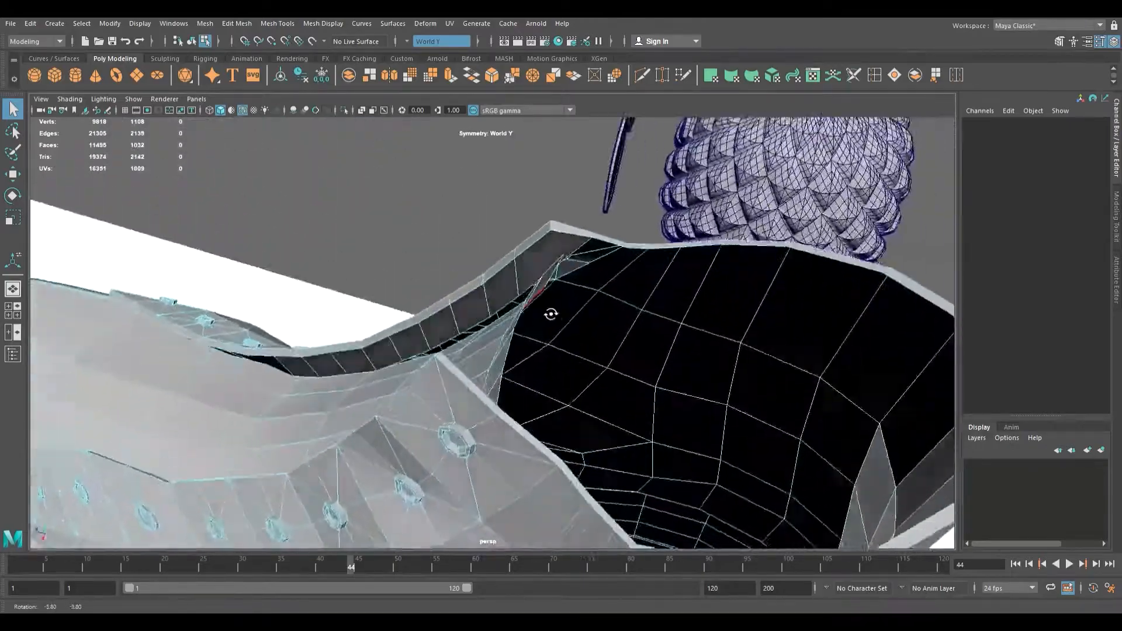
Step: Select the open border edge loop around the tongue inside the shoe opening
scroll(545, 324, "down", 3)
left_click_drag(504, 340, 430, 337, "alt")
scroll(428, 335, "up", 5)
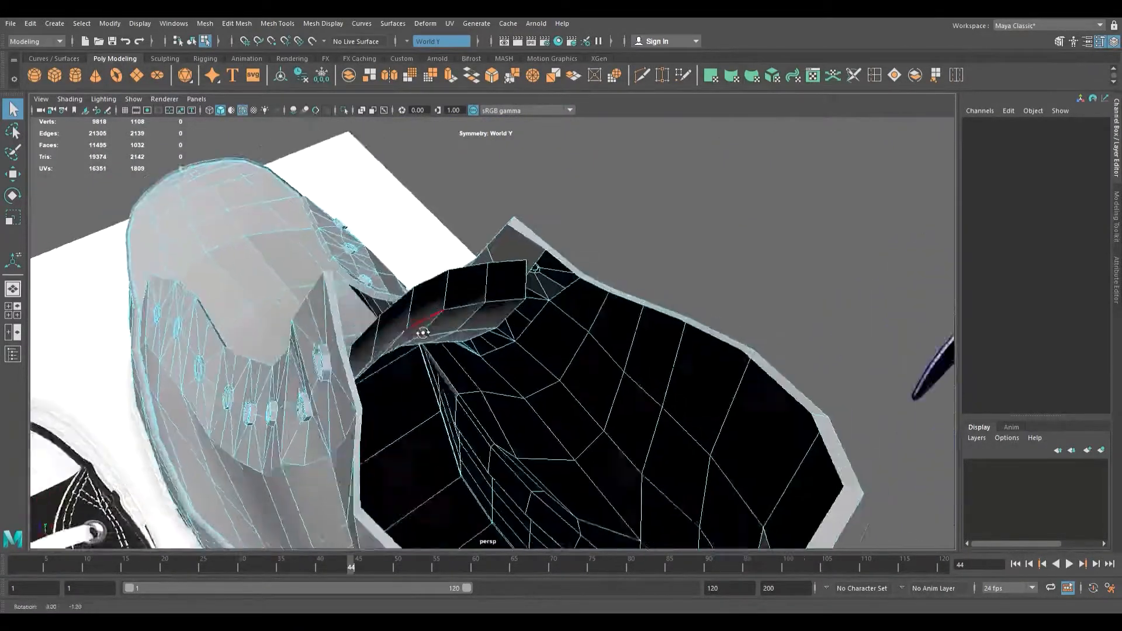
left_click_drag(423, 261, 339, 265, "alt")
double_click(339, 265)
mouse_move(404, 285)
left_mouse_down("alt")
mouse_move(419, 270)
mouse_move(409, 276)
mouse_move(404, 261)
mouse_move(438, 276)
mouse_move(389, 281)
mouse_move(402, 283)
left_mouse_up("alt")
scroll(399, 363, "up", 3)
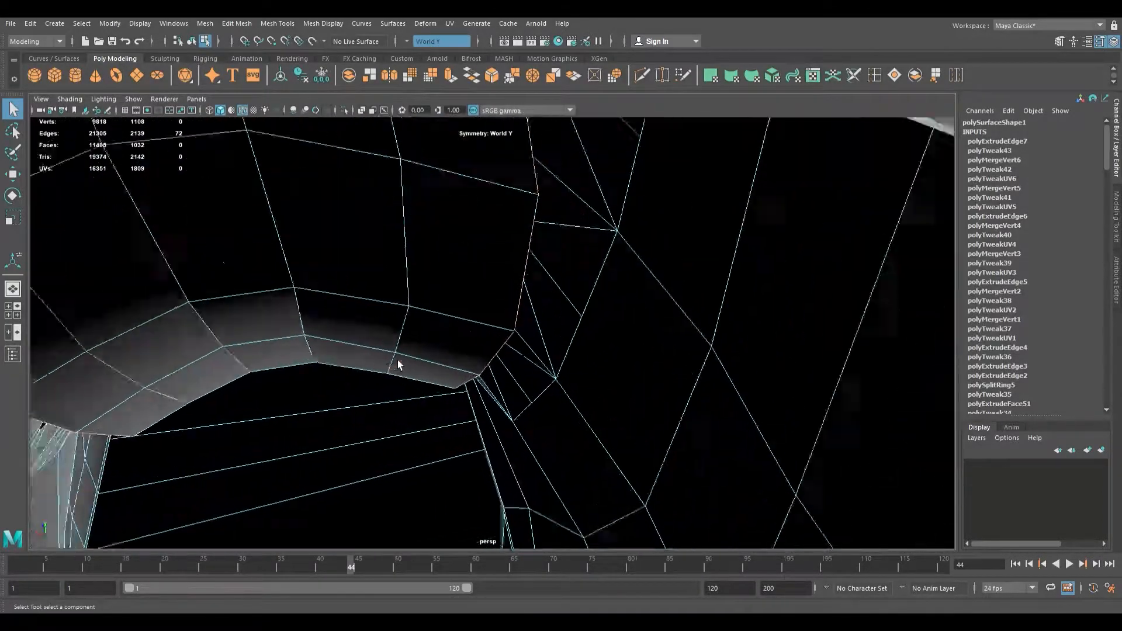
Step: Examine the selected border edges along the tongue's underside and the inner wall beside the eyelets
left_click_drag(401, 353, 415, 228, "alt")
scroll(404, 280, "up", 5)
left_click_drag(404, 280, 410, 216, "alt")
middle_click_drag(413, 276, 482, 172, "alt")
left_click_drag(411, 256, 472, 223, "alt")
scroll(410, 255, "down", 3)
scroll(472, 224, "down", 2)
scroll(472, 223, "up", 6)
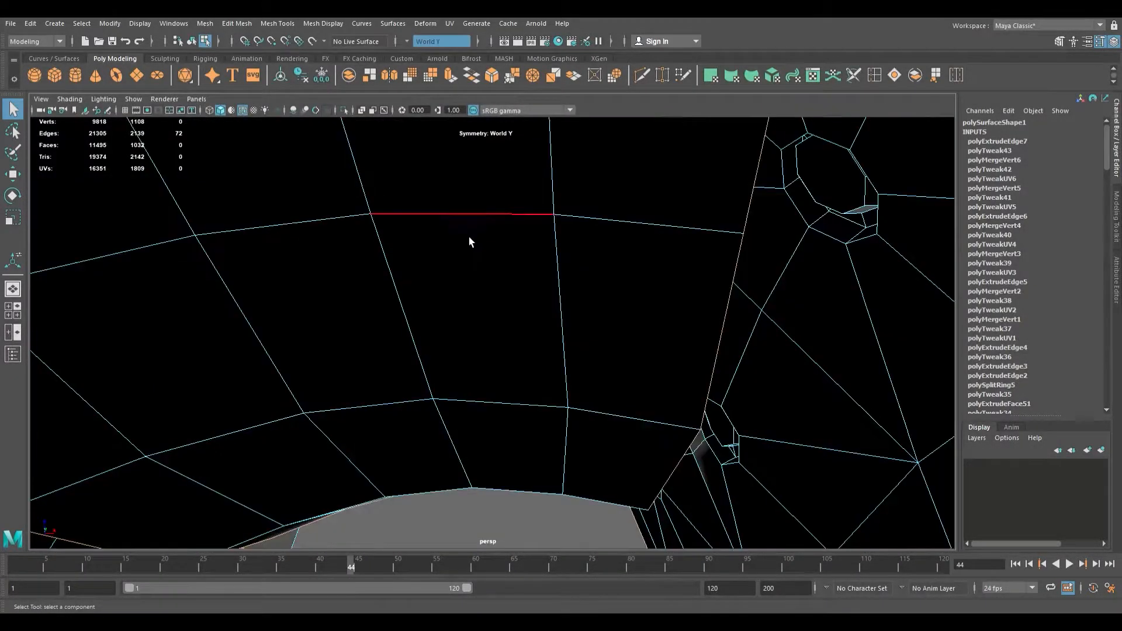
middle_click_drag(469, 238, 468, 310, "alt")
middle_click_drag(469, 218, 438, 349, "alt")
right_click_drag(468, 311, 408, 320, "alt")
middle_click_drag(430, 283, 412, 391, "alt")
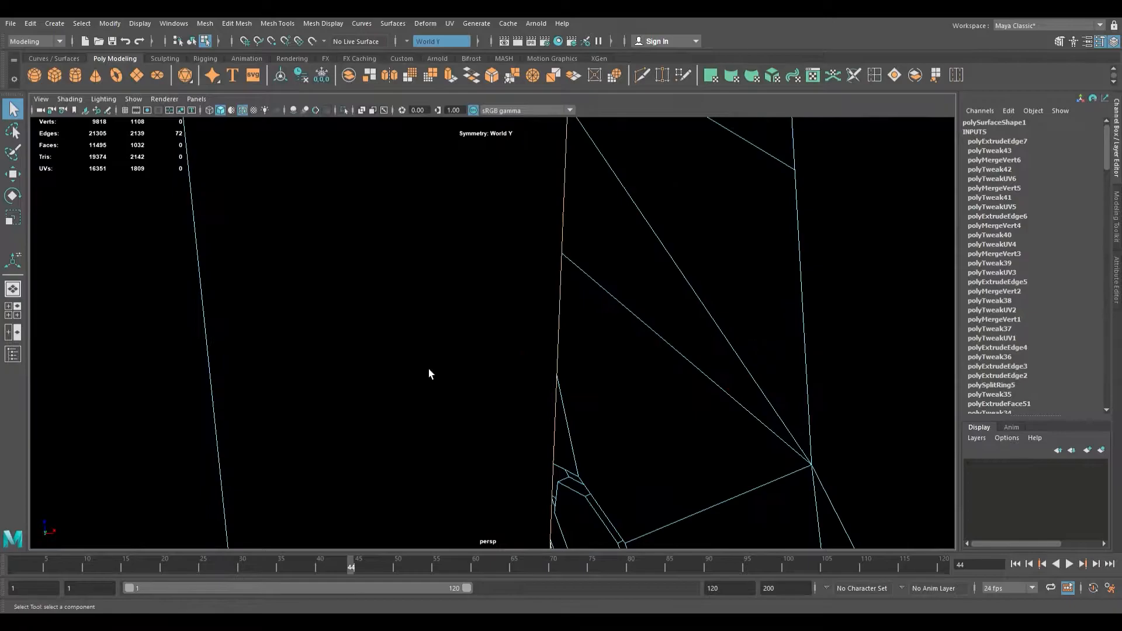
middle_click_drag(450, 375, 431, 419, "alt")
left_click_drag(451, 317, 476, 358, "alt")
Step: Replace the selection with only the border edges running around the free rim of the tongue
left_click(581, 345)
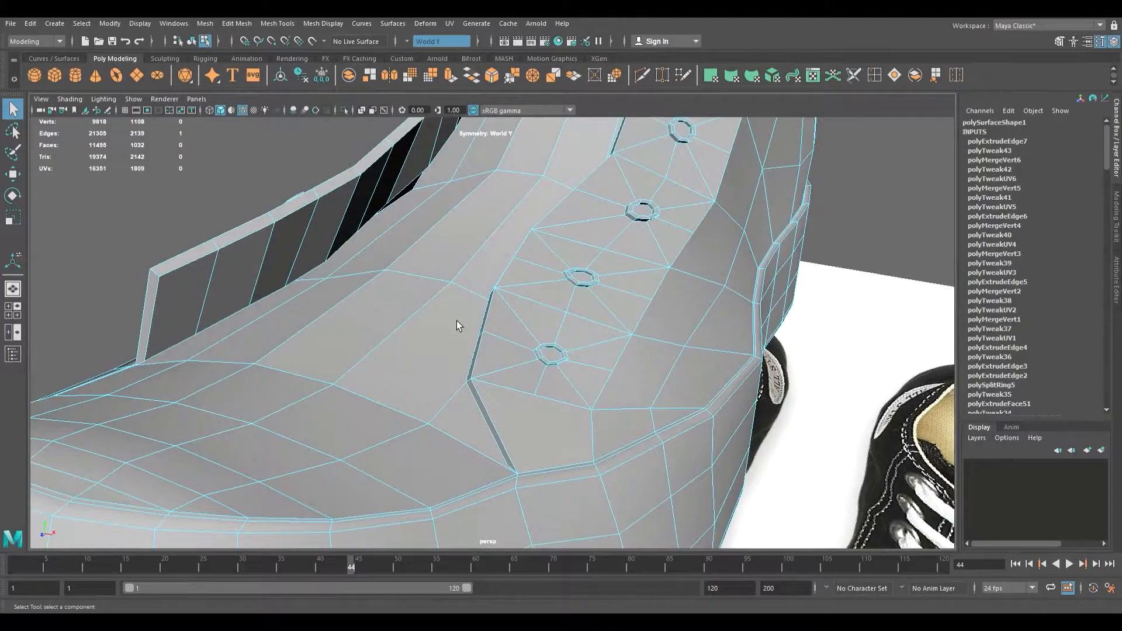
left_click_drag(437, 317, 507, 321, "alt")
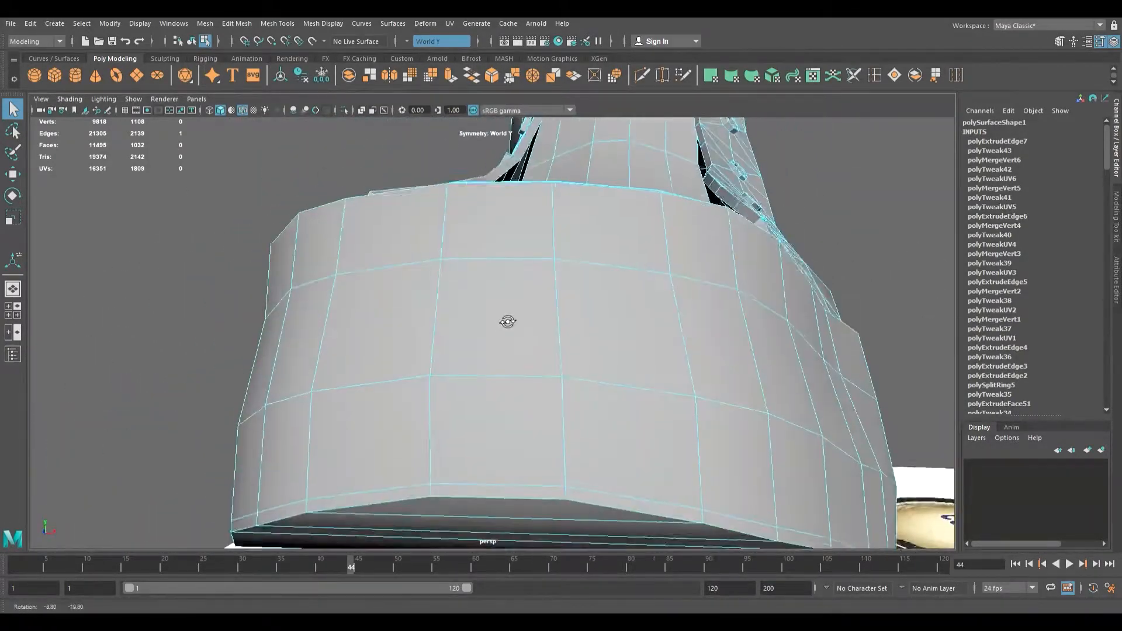
right_click_drag(483, 345, 766, 363, "alt")
left_click_drag(562, 323, 534, 283, "alt")
middle_click_drag(534, 282, 505, 382, "alt")
left_click_drag(505, 383, 520, 352, "alt")
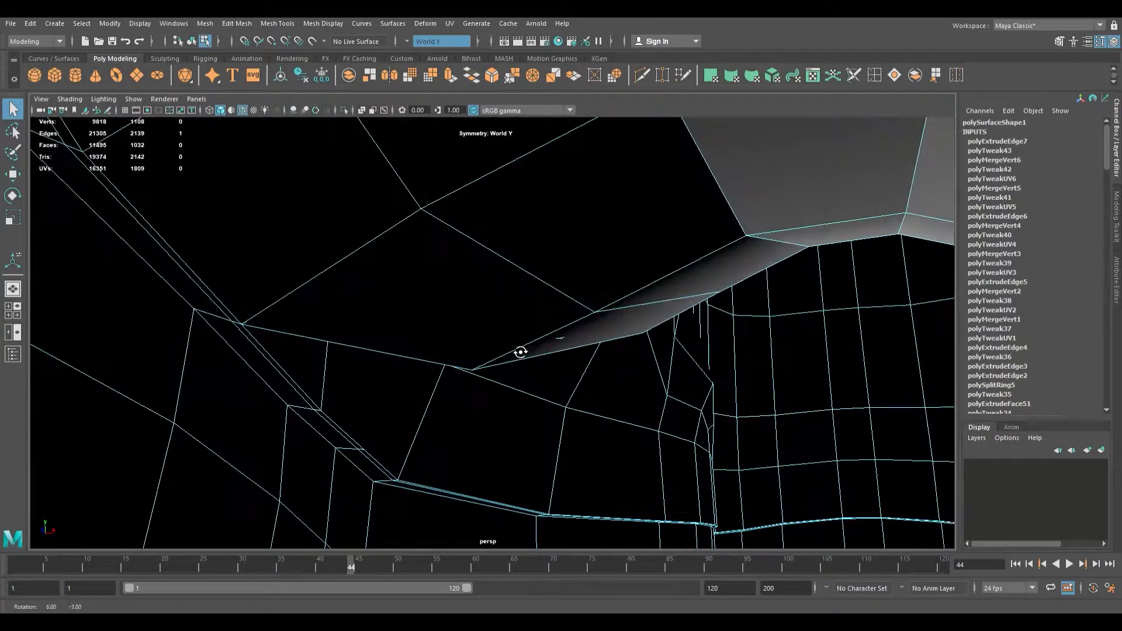
mouse_move(425, 346)
left_mouse_down("alt")
mouse_move(458, 327)
mouse_move(453, 370)
mouse_move(488, 381)
mouse_move(499, 369)
mouse_move(441, 451)
mouse_move(376, 336)
left_mouse_up("alt")
scroll(499, 369, "down", 5)
middle_click_drag(376, 335, 263, 349, "alt")
mouse_move(262, 349)
left_mouse_down("alt")
mouse_move(275, 344)
mouse_move(269, 337)
mouse_move(279, 344)
left_mouse_up("alt")
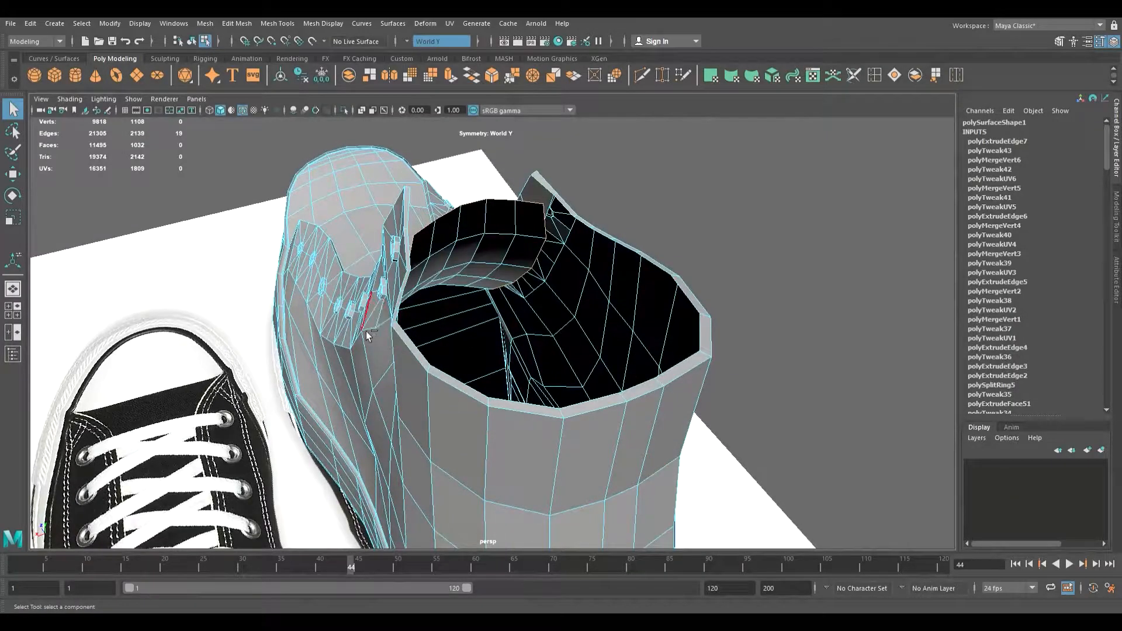
Step: Extrude the tongue's border edges and offset the new strip along Z to start giving the tongue thickness
key("ctrl+e")
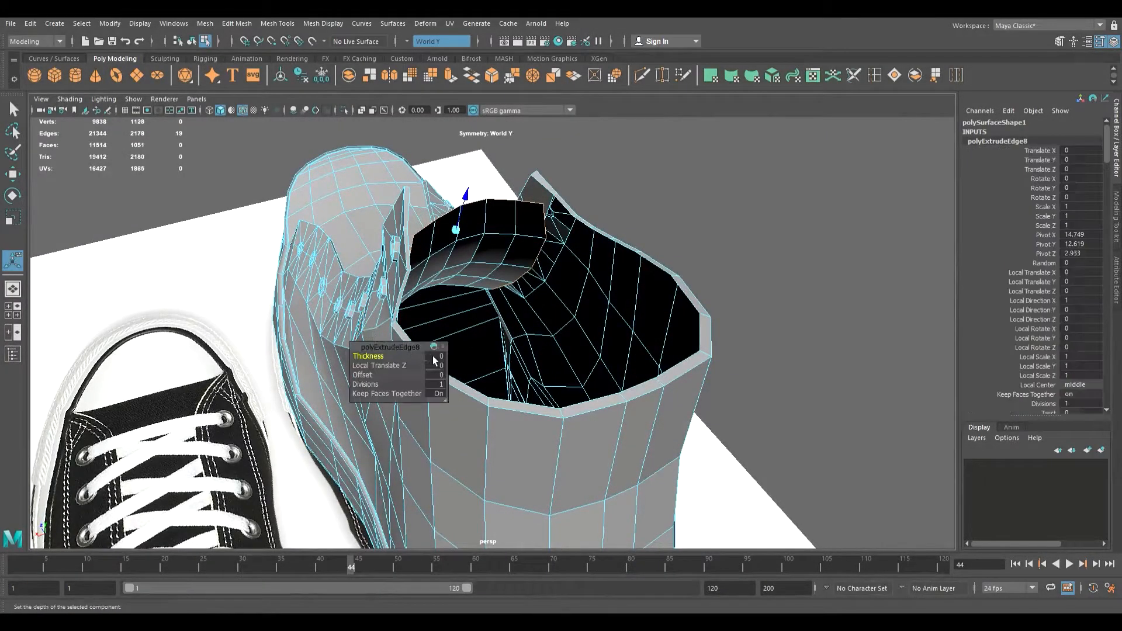
key("w")
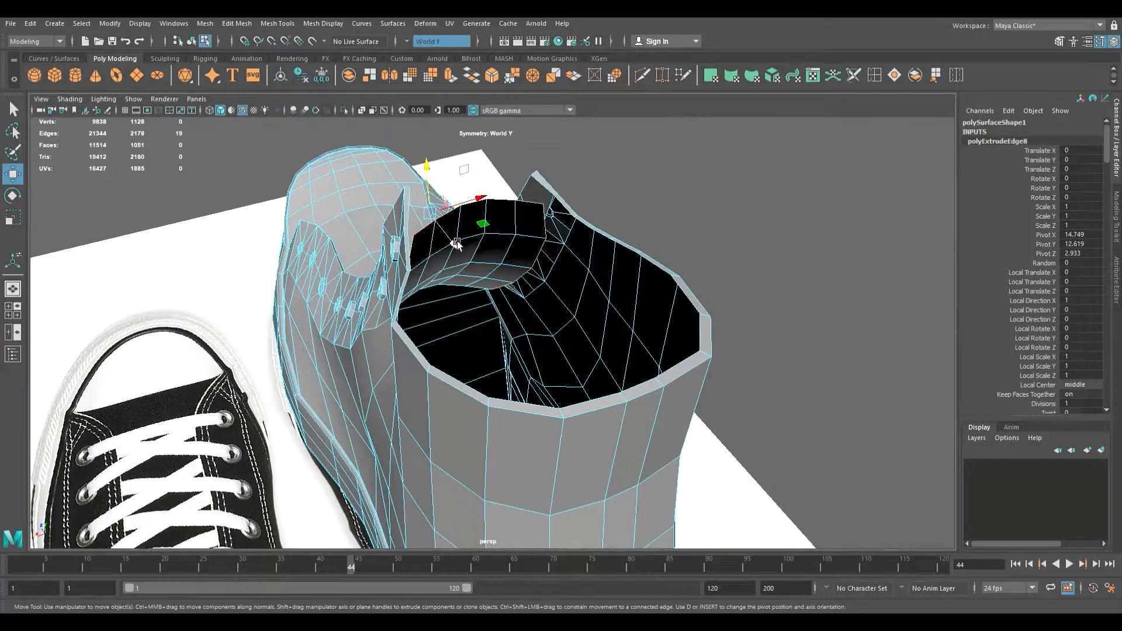
mouse_move(467, 275)
left_mouse_down("alt")
mouse_move(480, 283)
mouse_move(404, 281)
mouse_move(593, 292)
mouse_move(628, 308)
mouse_move(451, 285)
mouse_move(524, 300)
mouse_move(478, 272)
mouse_move(484, 283)
left_mouse_up("alt")
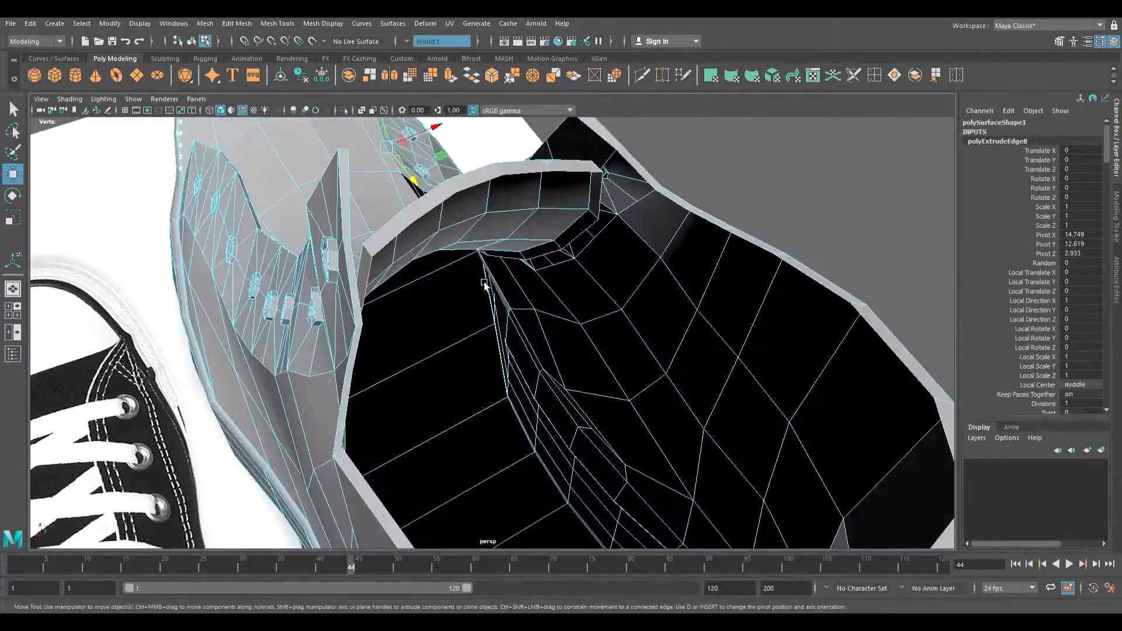
left_click_drag(432, 184, 461, 202, "alt")
left_click_drag(380, 195, 446, 217, "alt")
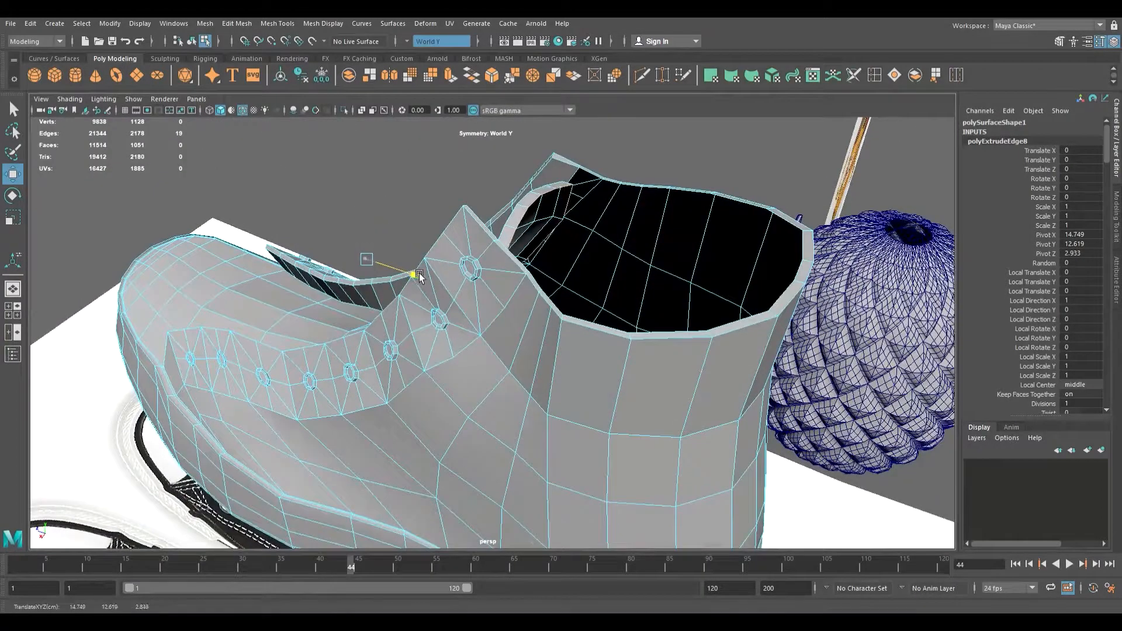
left_click_drag(426, 278, 441, 351, "alt")
right_click_drag(401, 378, 466, 409, "alt")
mouse_move(466, 408)
left_mouse_down("alt")
mouse_move(446, 406)
mouse_move(512, 295)
mouse_move(533, 303)
mouse_move(501, 310)
mouse_move(547, 352)
mouse_move(538, 363)
left_mouse_up("alt")
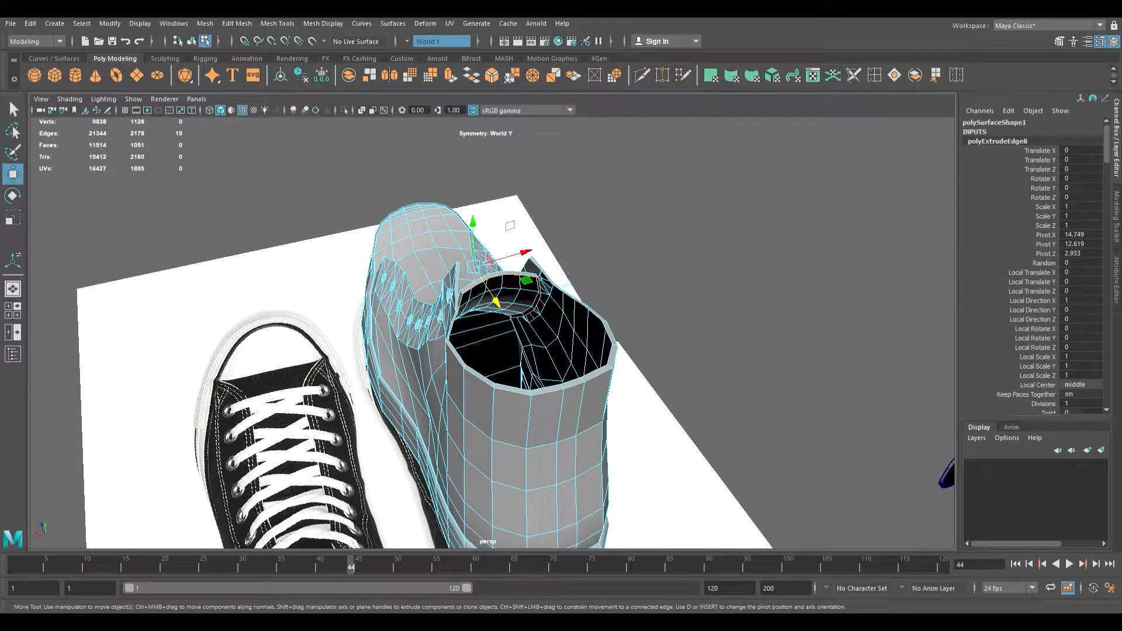
Step: Convert the selected border edges to faces, isolate them and examine the strip's shape
key("ctrl+F11")
scroll(570, 300, "up", 4)
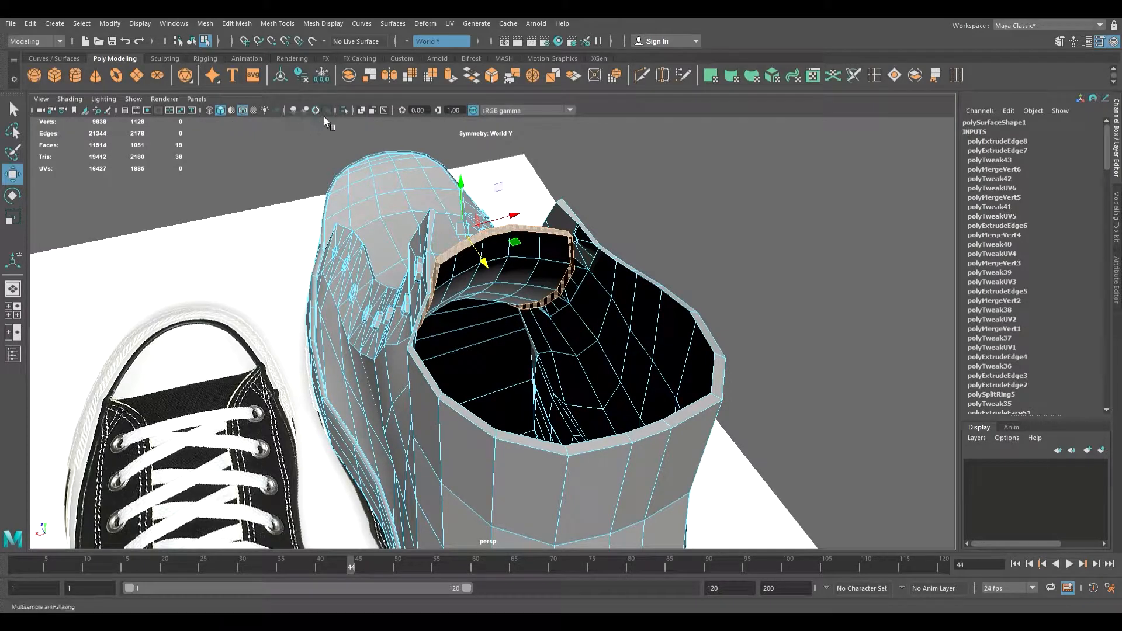
left_click(348, 115)
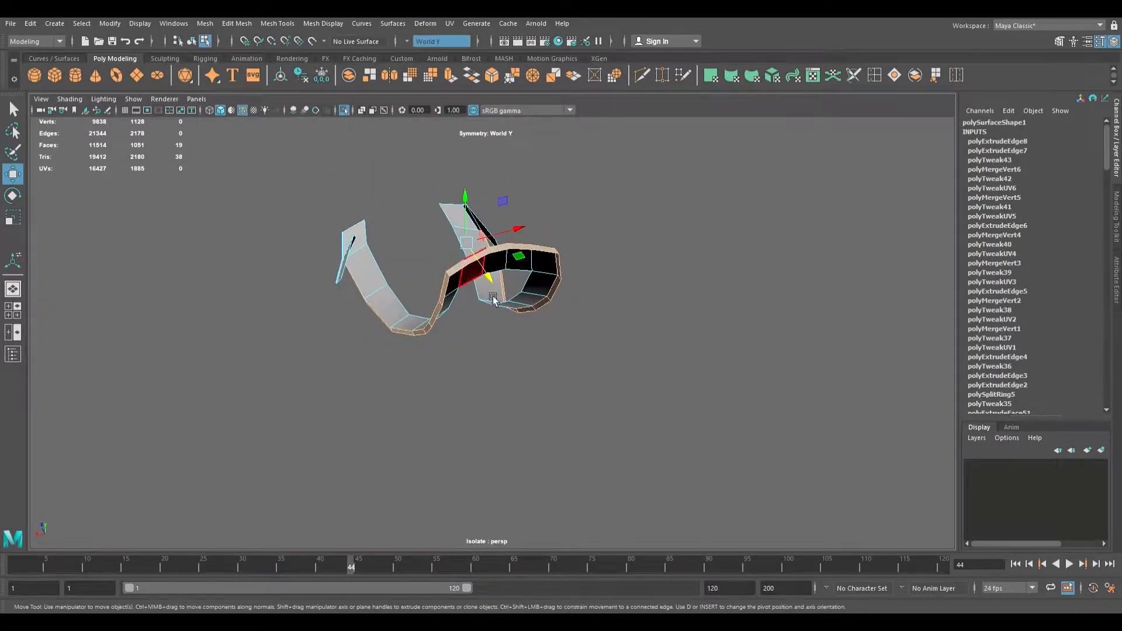
left_click_drag(484, 292, 411, 348, "alt")
right_click_drag(411, 348, 531, 349, "alt")
left_click_drag(531, 348, 489, 331, "alt")
right_click_drag(489, 331, 368, 376, "alt")
left_click_drag(368, 376, 407, 383, "alt")
Step: Try shifting the extruded strip's faces vertically in the isolated view
left_click_drag(479, 255, 488, 281)
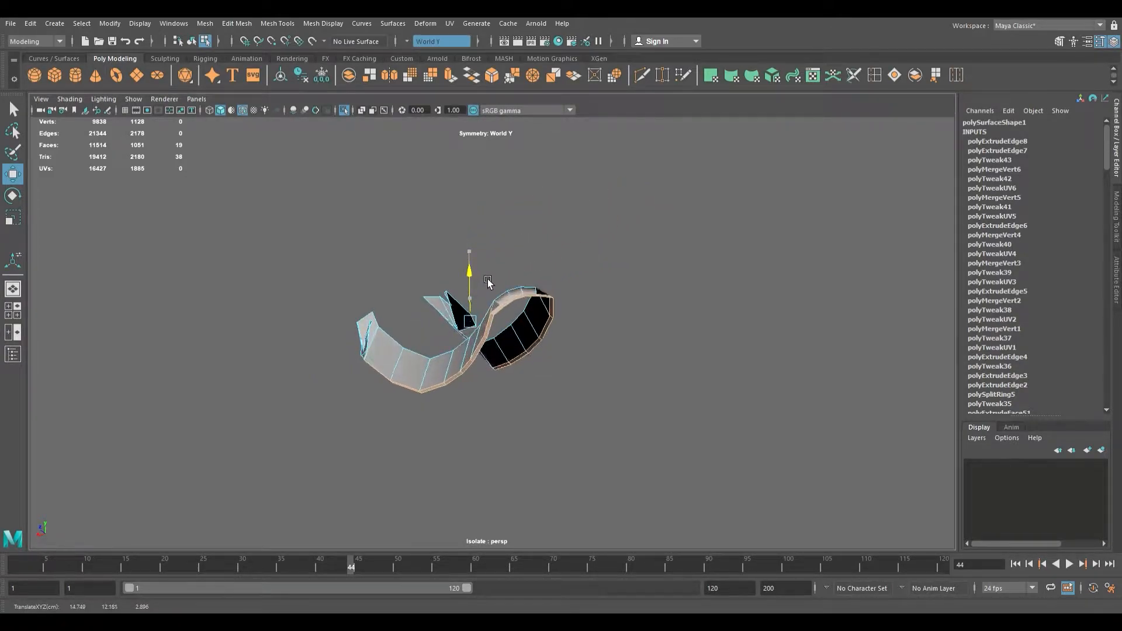
left_click(497, 275)
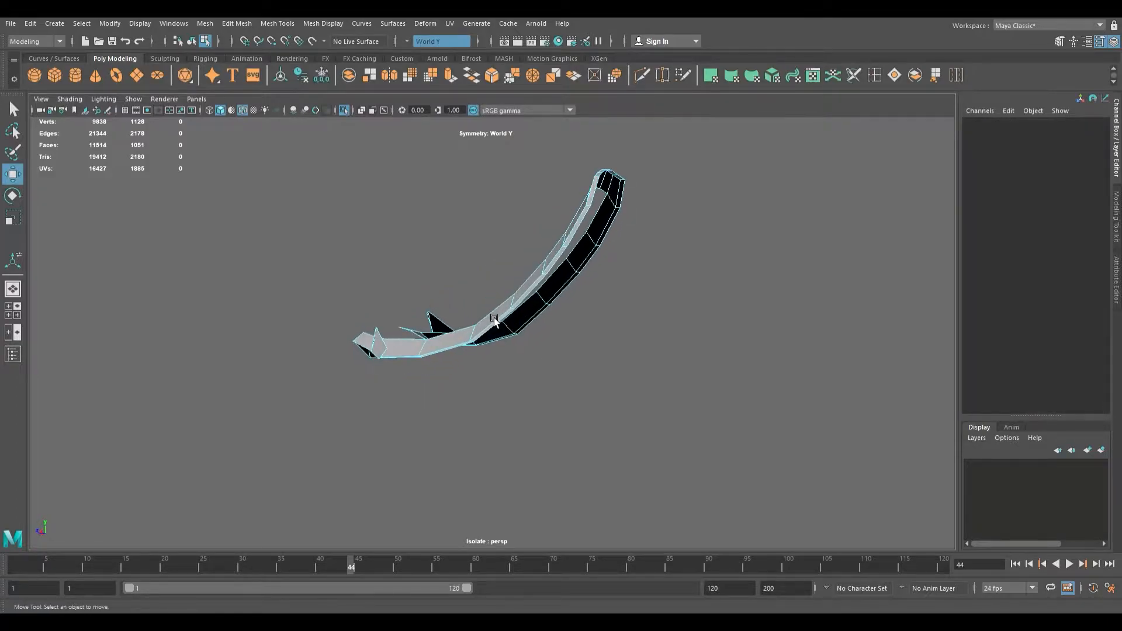
key("ctrl+z")
left_click_drag(516, 333, 622, 318, "alt")
middle_click_drag(621, 318, 512, 368, "alt")
right_click_drag(512, 368, 588, 382, "alt")
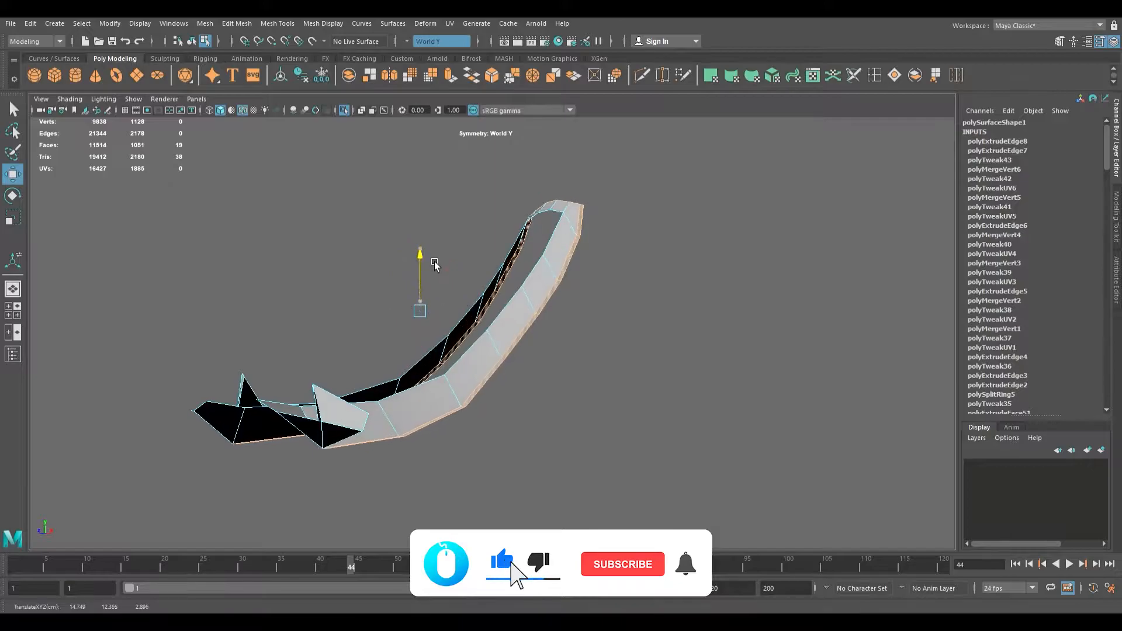
middle_click_drag(436, 269, 438, 243)
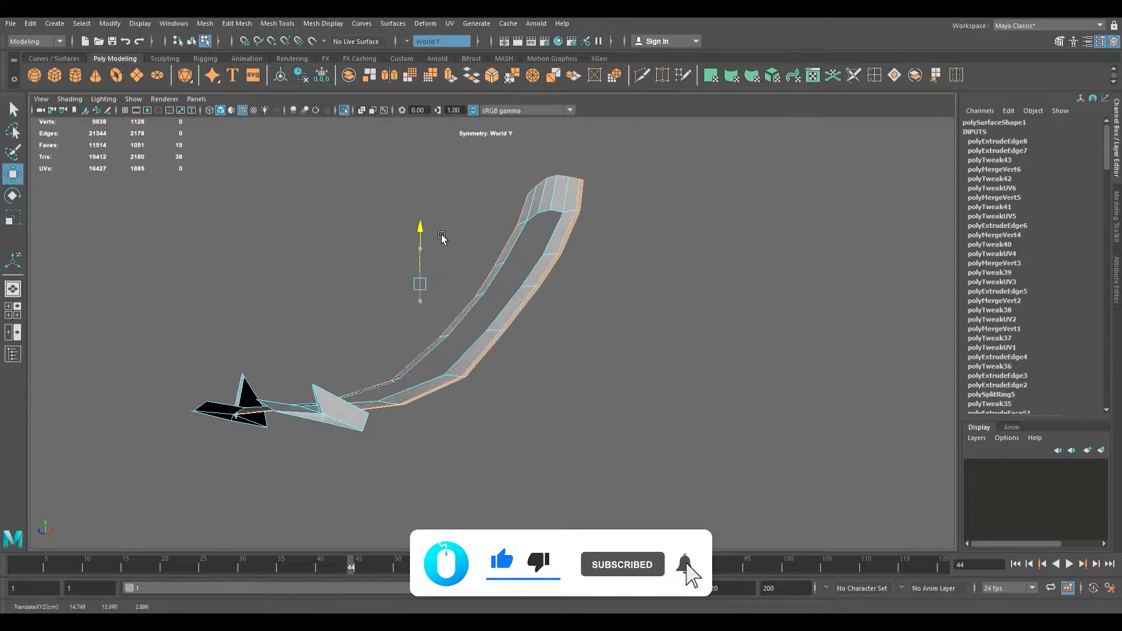
Step: Examine the isolated faces near the front eyelet flap, comparing them with the full shoe by toggling isolation
left_click_drag(442, 236, 410, 307, "alt")
right_click_drag(410, 307, 350, 241, "alt")
left_click_drag(351, 241, 353, 337, "alt")
scroll(533, 433, "up", 6)
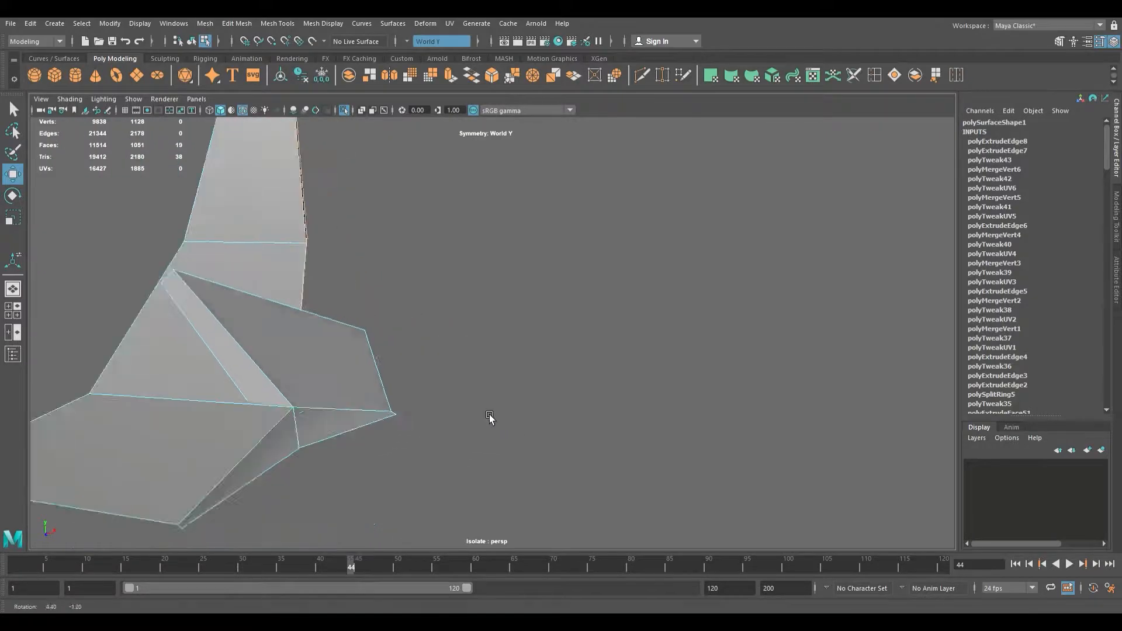
scroll(514, 411, "down", 3)
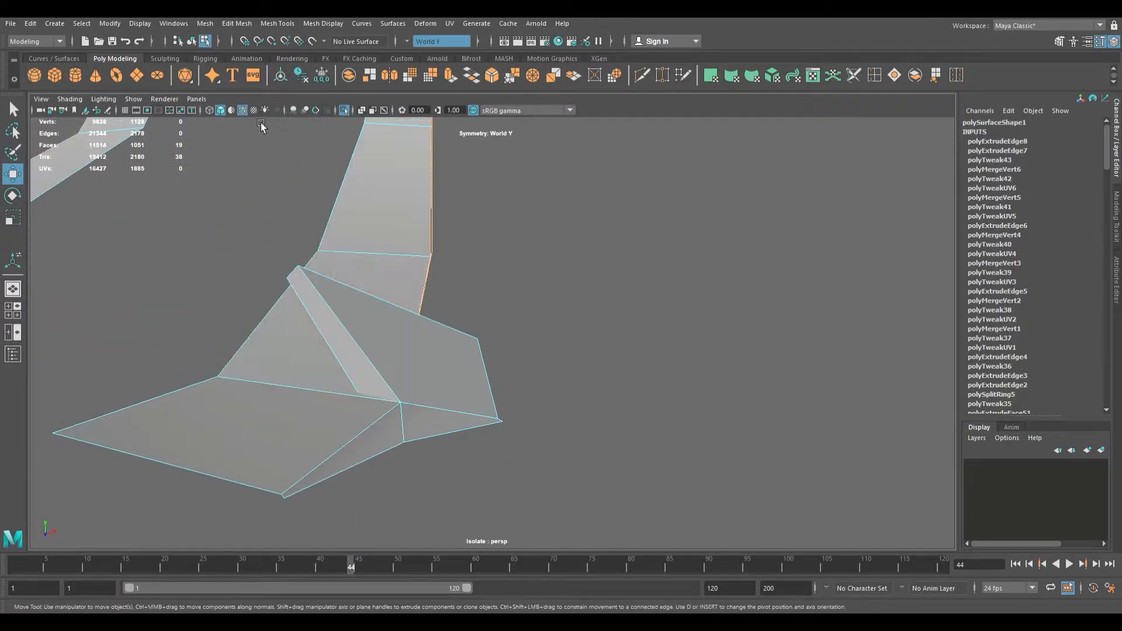
left_click(351, 116)
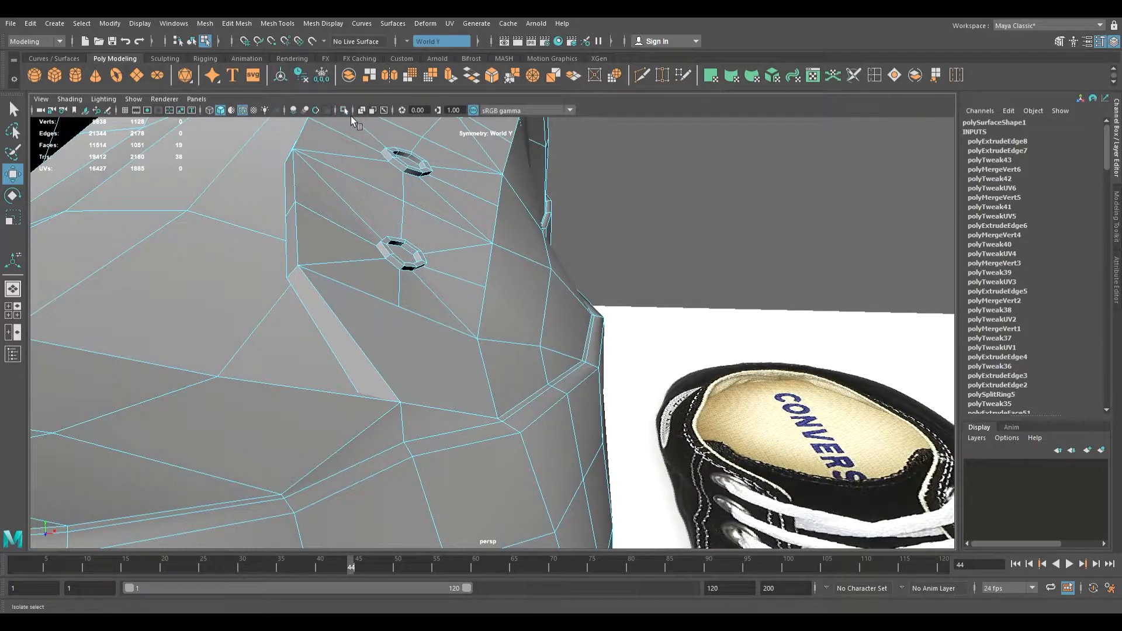
left_click(350, 116)
left_click(351, 116)
left_click(345, 111)
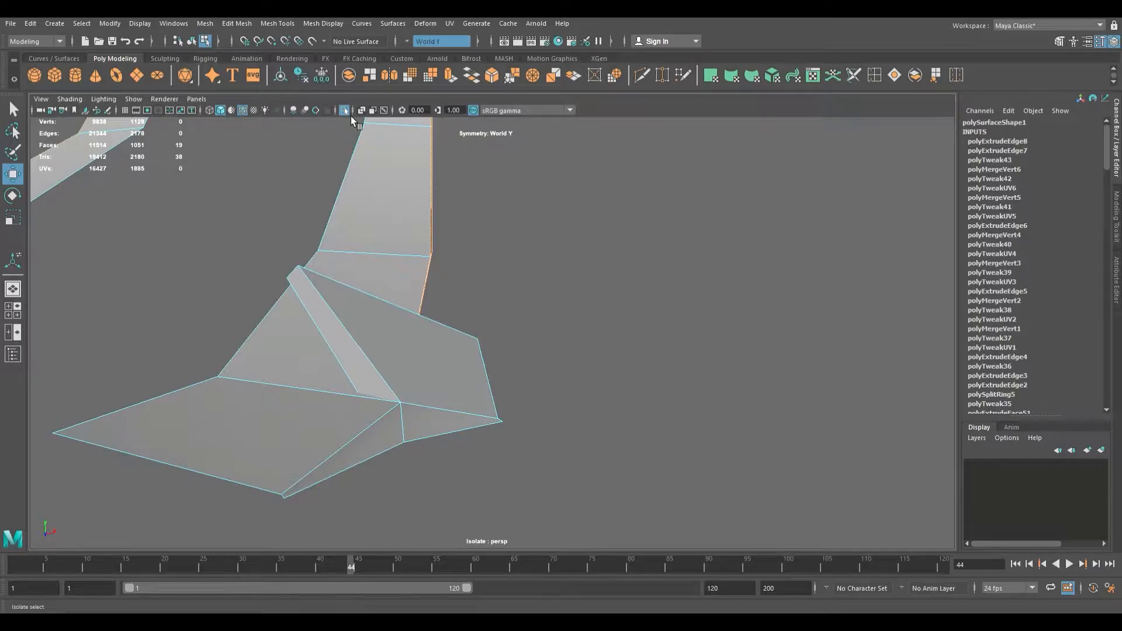
left_click(350, 116)
left_click(351, 116)
Step: Try repositioning the strip's faces vertically and sideways along the tongue rim
left_click_drag(421, 344, 478, 260, "alt")
left_click_drag(472, 257, 522, 245, "alt")
middle_click_drag(522, 245, 393, 308, "alt")
mouse_move(538, 251)
left_mouse_down("alt")
mouse_move(493, 263)
mouse_move(540, 258)
left_mouse_up("alt")
right_click_drag(541, 257, 694, 291, "alt")
left_click_drag(545, 258, 516, 256, "alt")
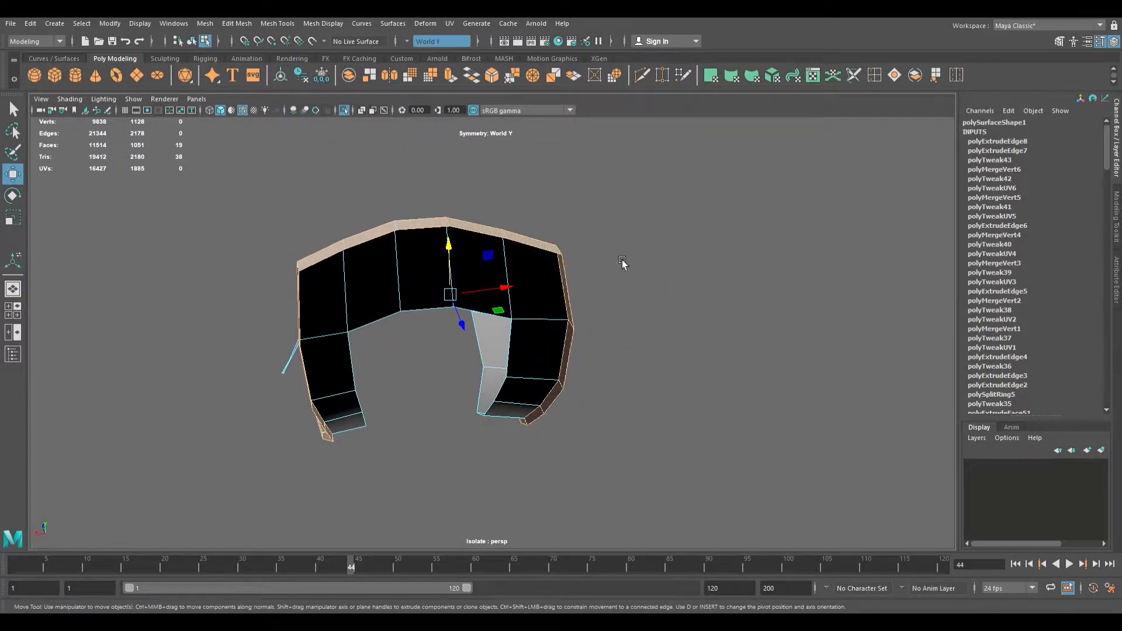
left_click_drag(578, 288, 365, 221, "alt")
left_click_drag(364, 165, 363, 171)
left_click_drag(336, 212, 331, 212)
left_click_drag(363, 166, 379, 186)
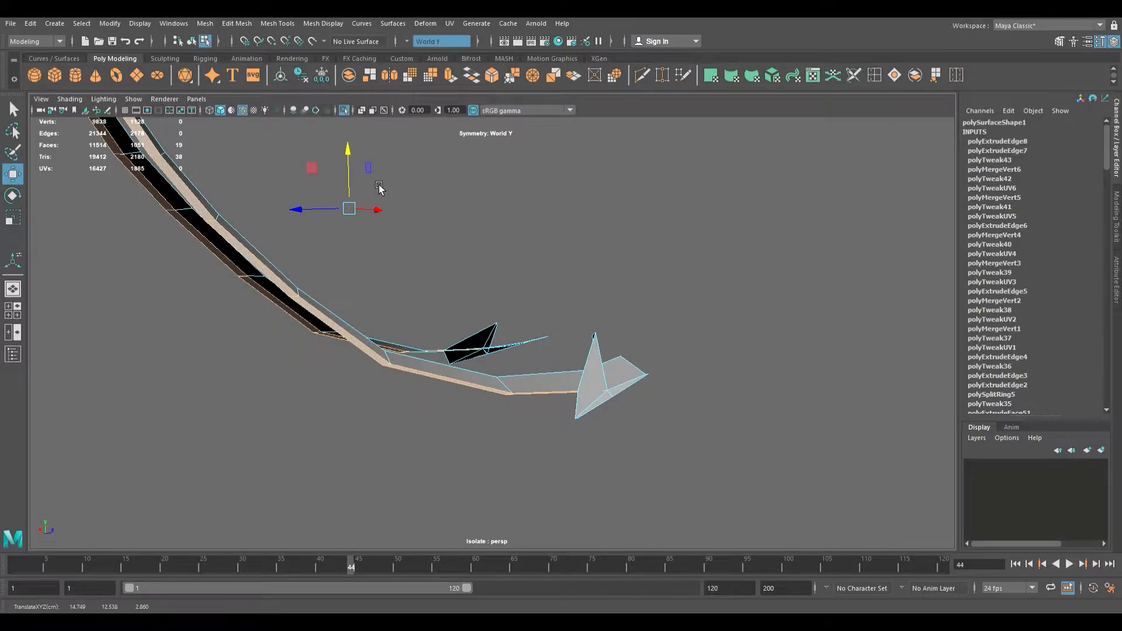
Step: Exit isolation and undo the strip's moves, returning to the selected tongue border edges
key("ctrl+1")
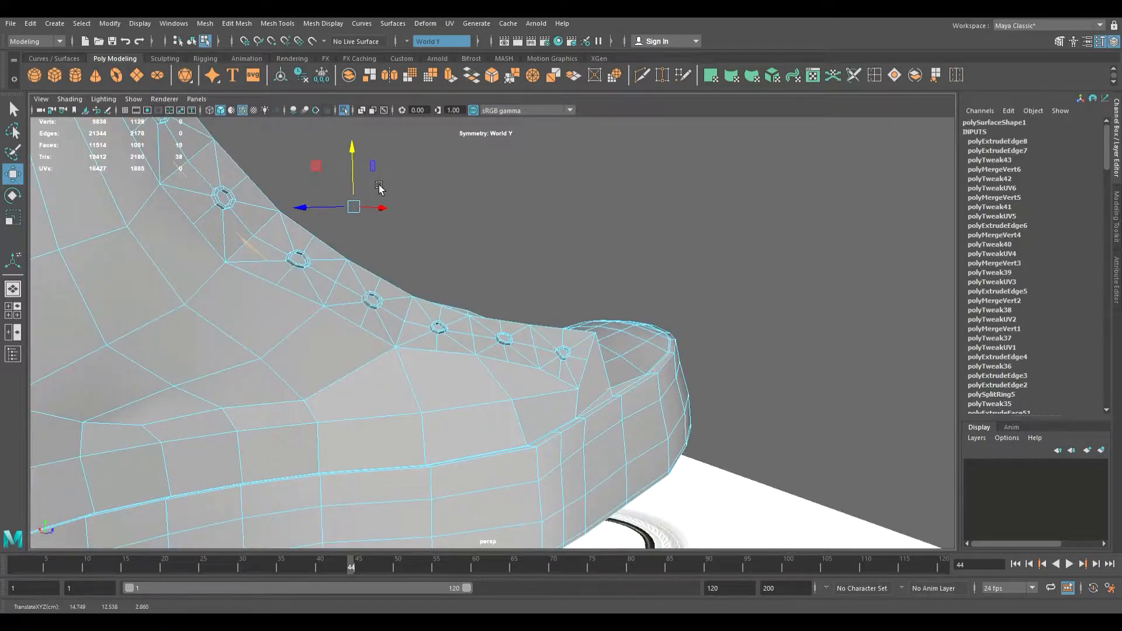
key("ctrl+1")
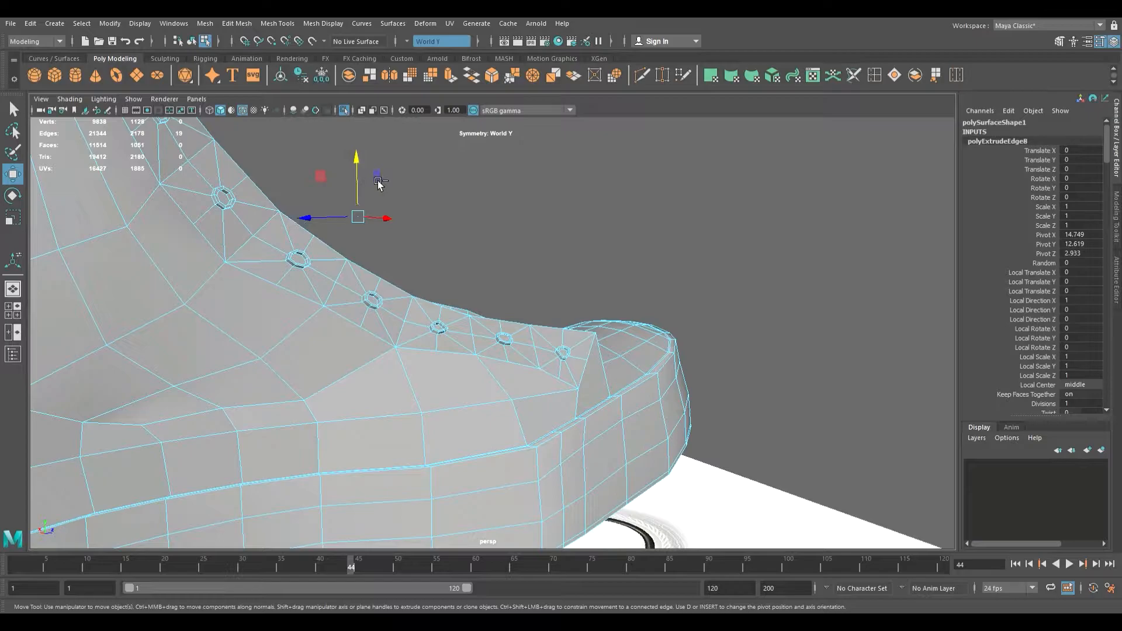
left_click_drag(327, 222, 562, 244, "alt")
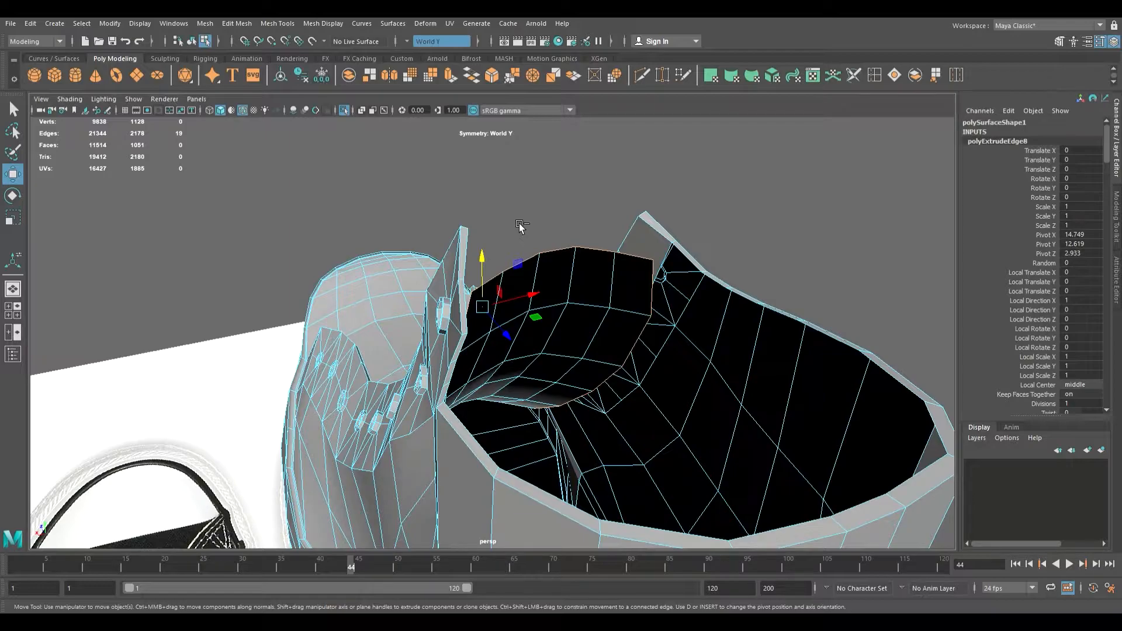
Step: Extrude the tongue's border edges again and offset the new edges along Z to about 2.84
key("ctrl+e")
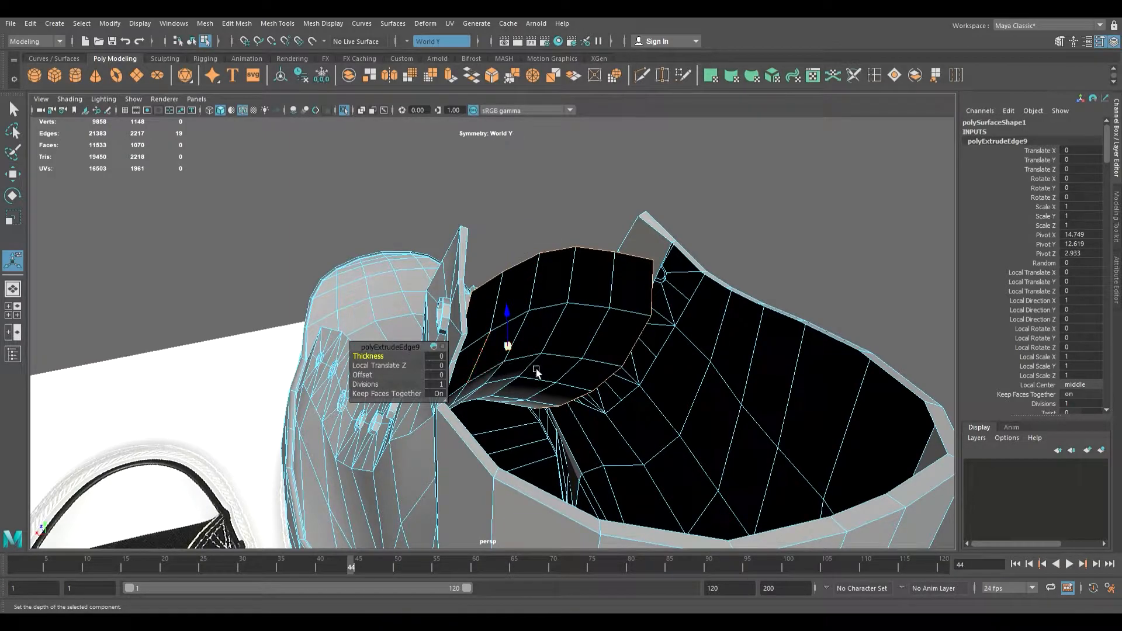
key("w")
left_click_drag(502, 332, 513, 343)
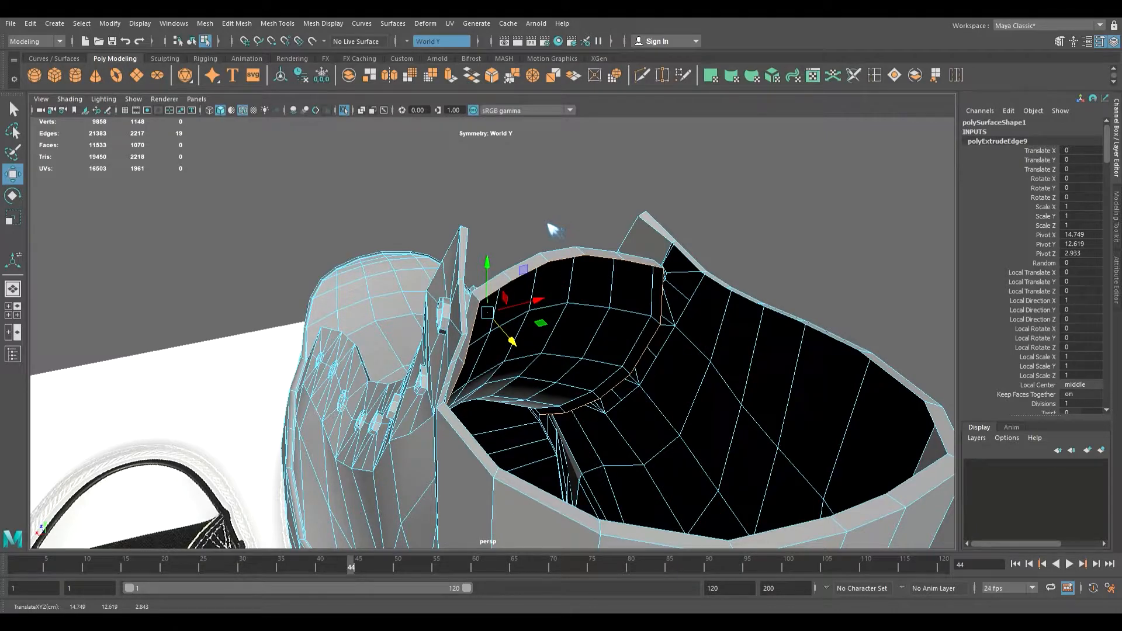
key("w")
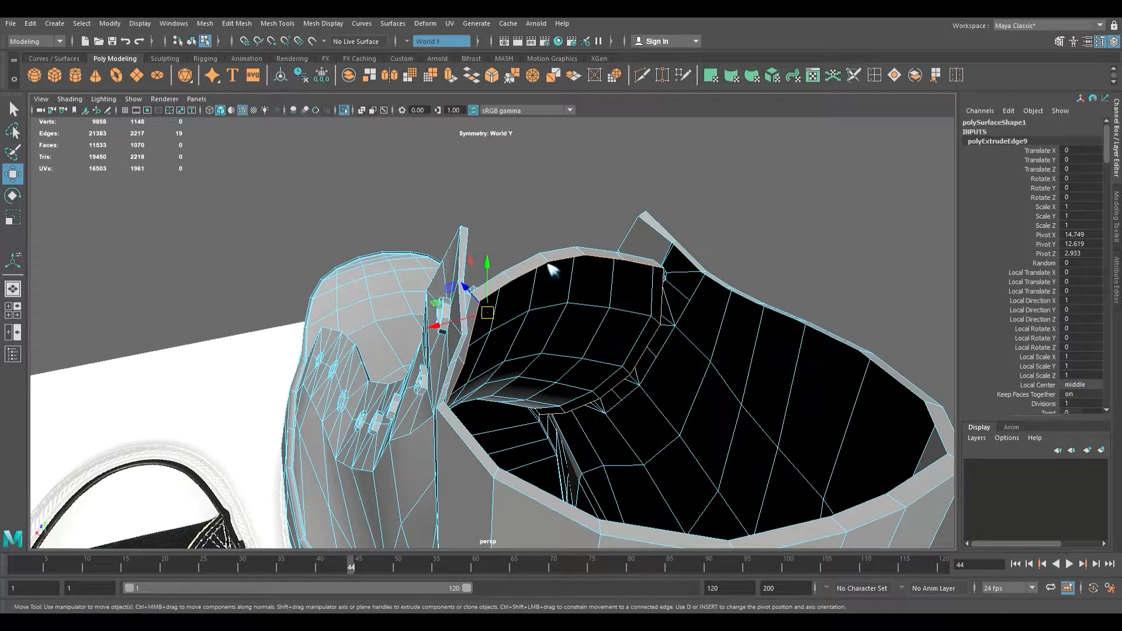
Step: Select one edge of the newly extruded rim and isolate the thin tongue strip in the viewport
left_click(546, 306)
key("ctrl+1")
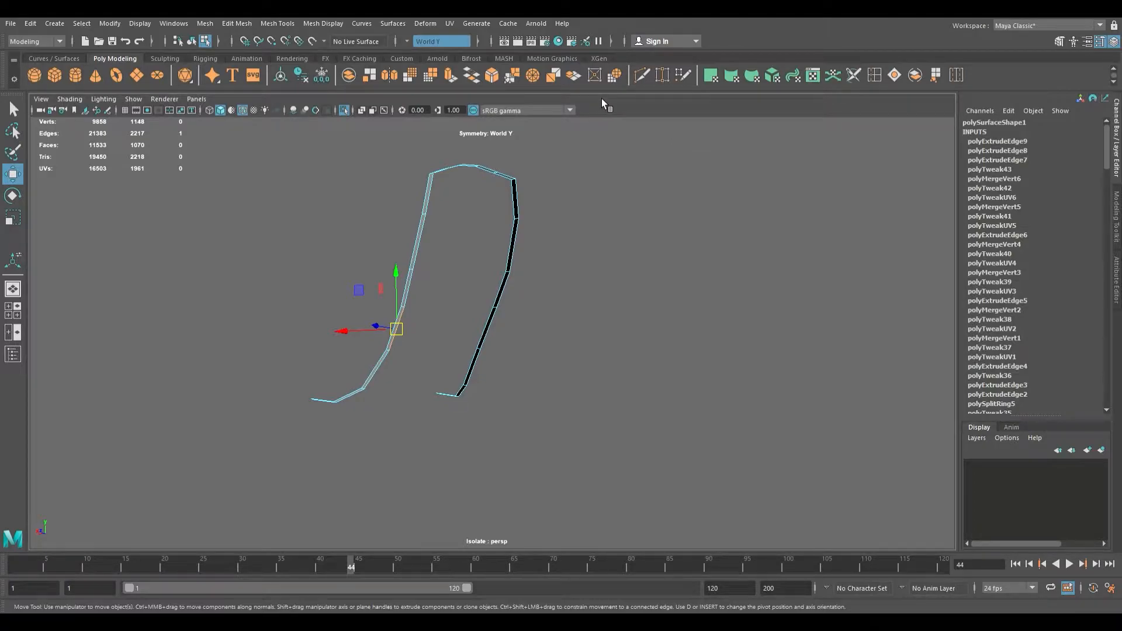
scroll(677, 199, "up", 2)
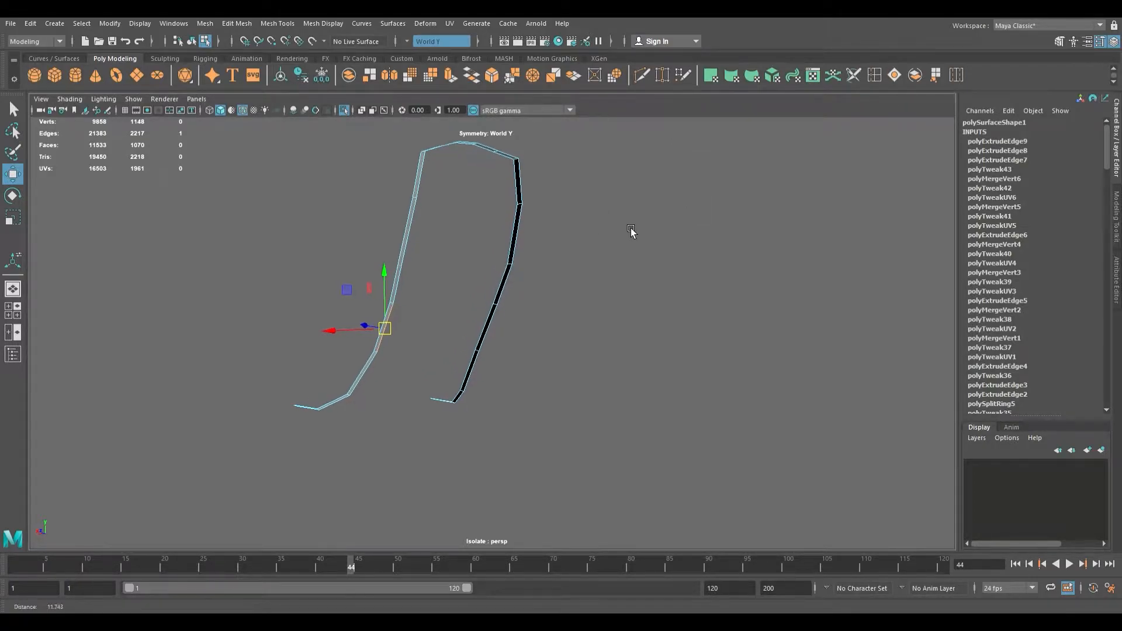
Step: Append a polygon bridging the two opposite sides of the isolated tongue strip with the Append to Polygon tool
right_click_drag(630, 228, 630, 327, "shift")
scroll(493, 349, "up", 2)
left_click_drag(482, 349, 521, 346, "alt")
left_click(514, 306)
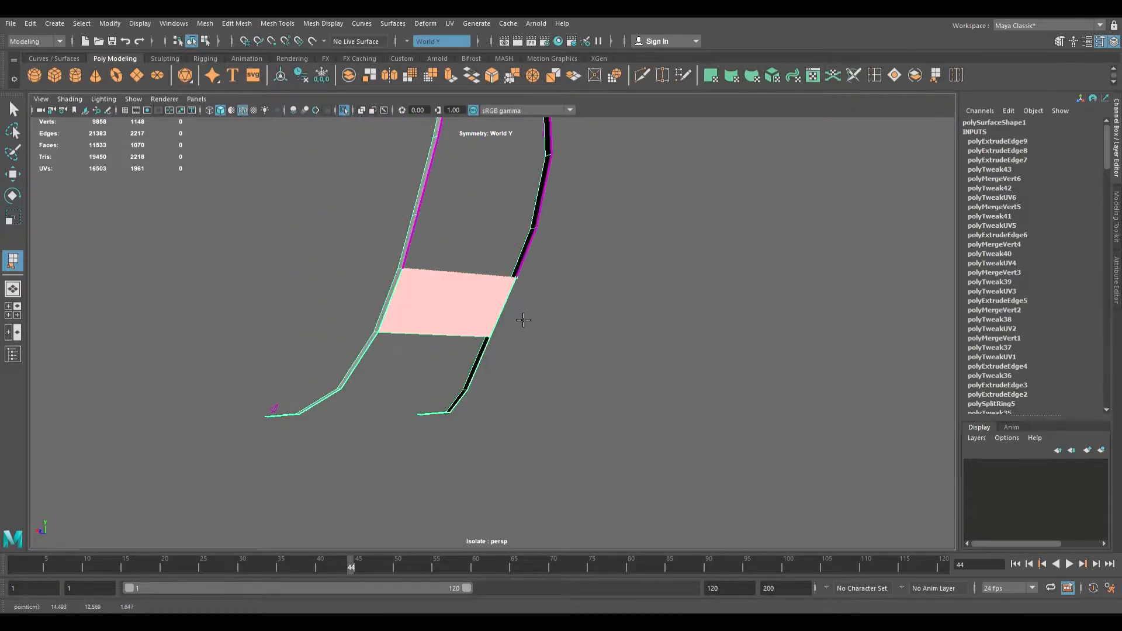
key("w")
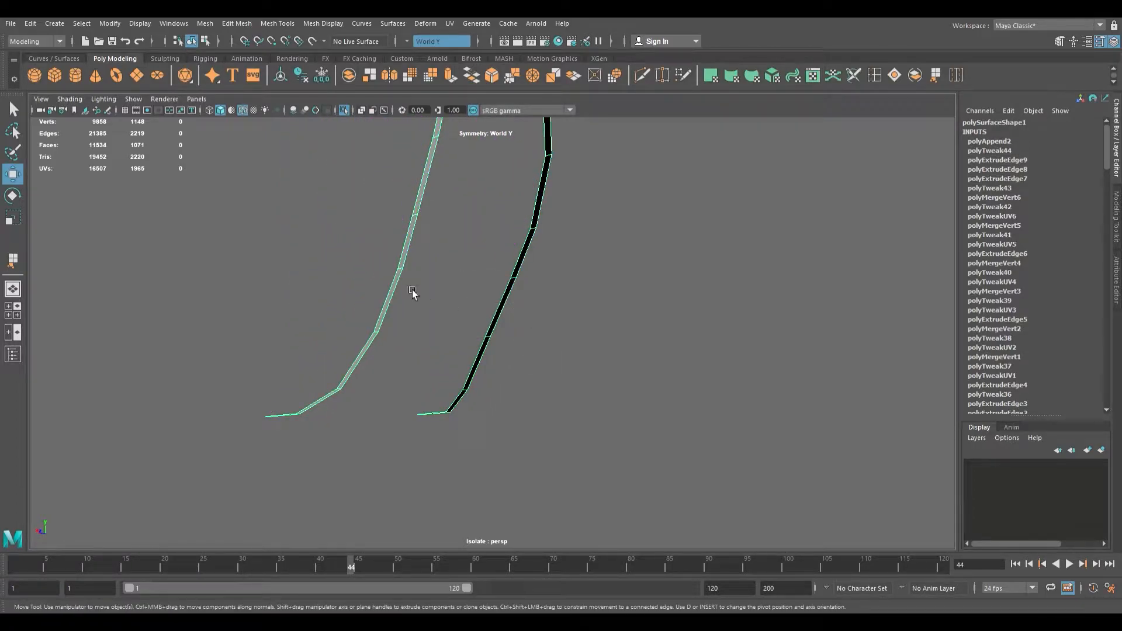
Step: Append a second polygon between the opposite inner border edges along the lower part of the isolated tongue strip
key("g")
left_click(533, 253)
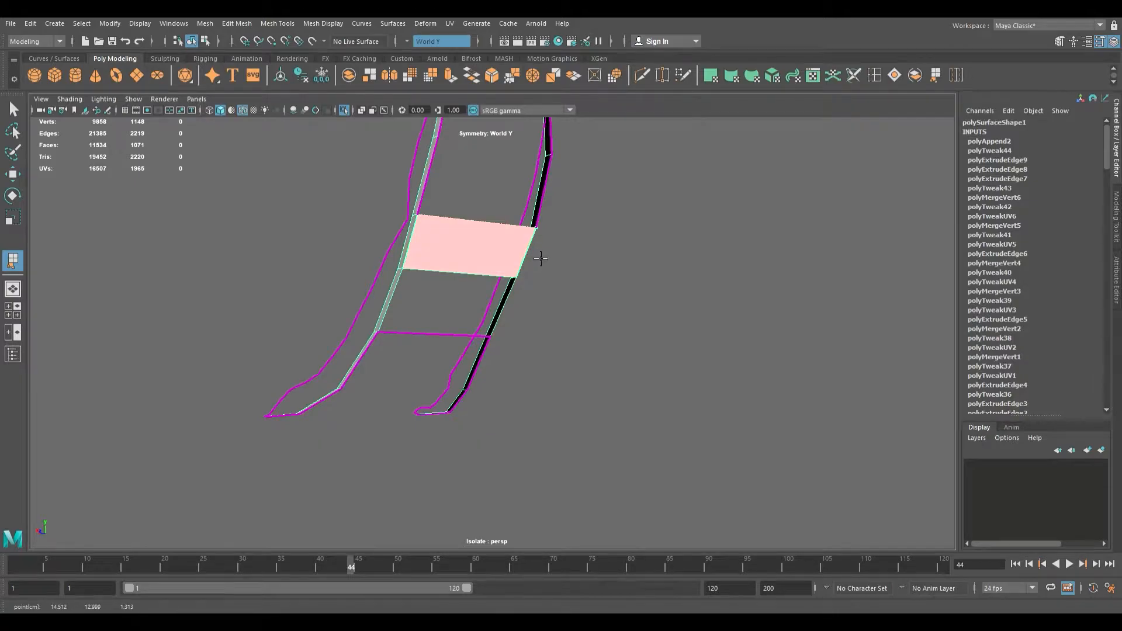
key("w")
Step: Bridge the next pair of facing border edges, higher up the tongue strip, with the Append to Polygon tool
left_click_drag(548, 257, 486, 258, "alt")
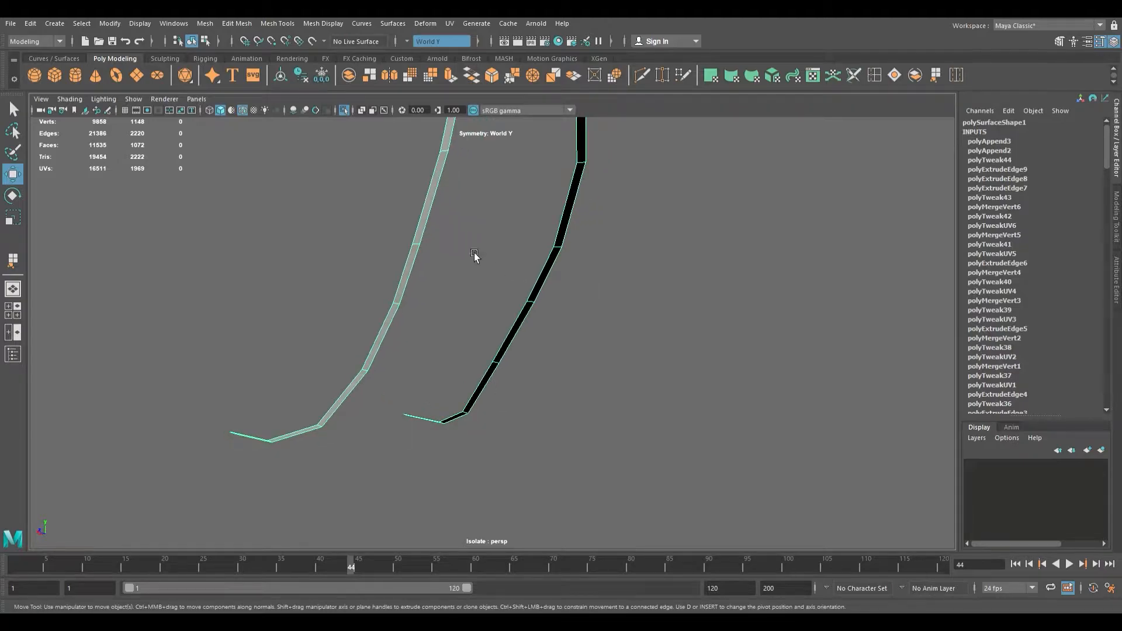
left_click(442, 210)
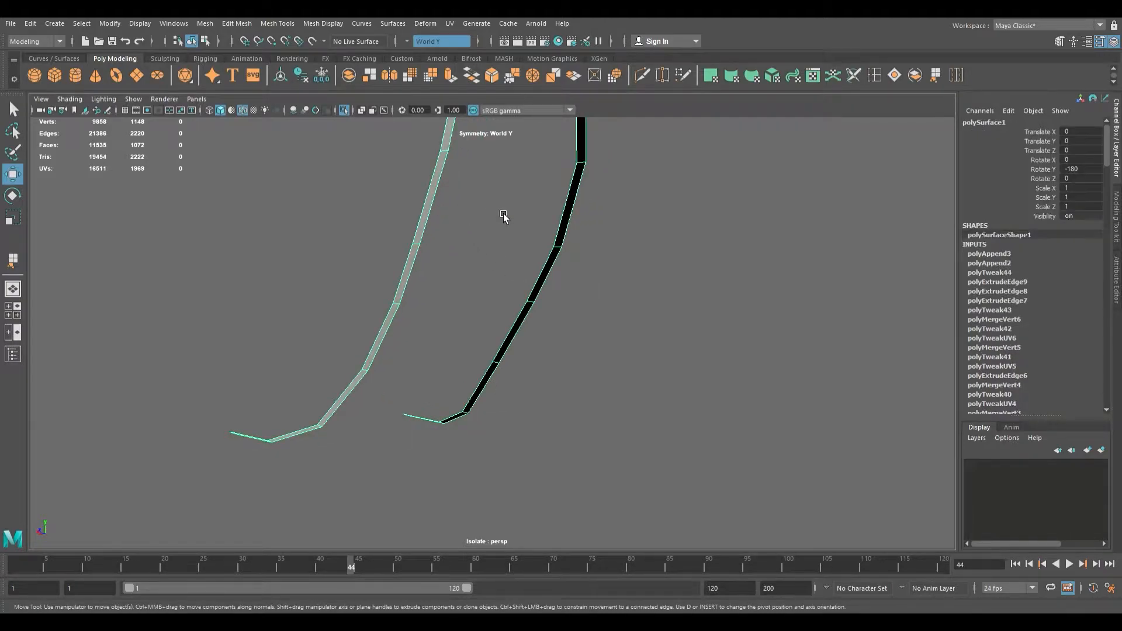
left_click(15, 268)
left_click(434, 198)
left_click(574, 201)
key("Return")
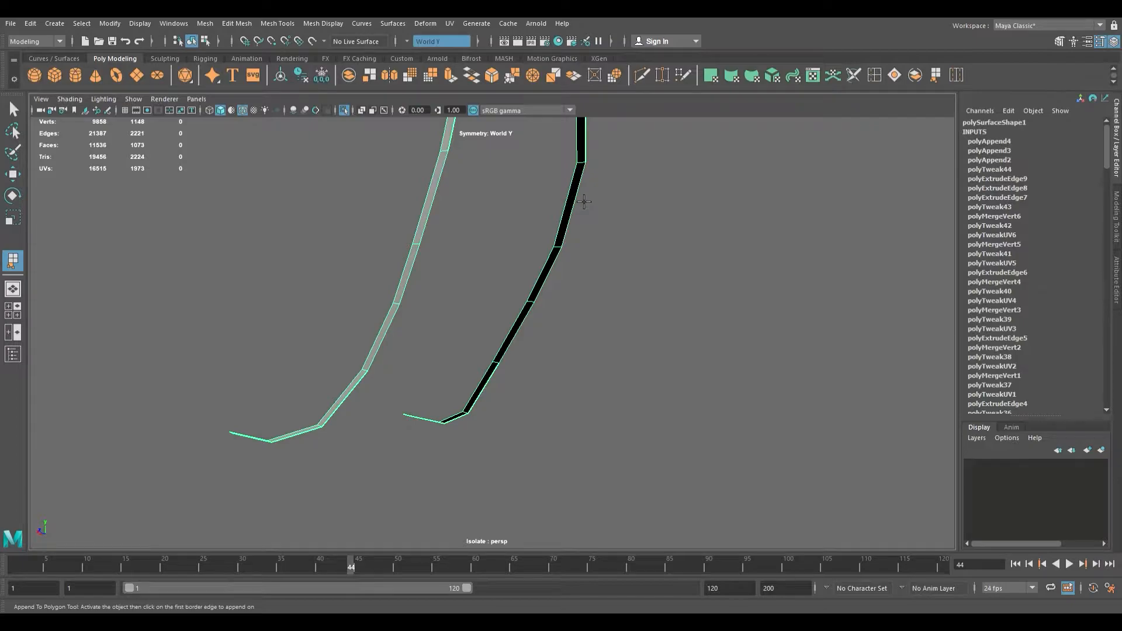
Step: Append a polygon between two border edges at the curved upper end of the tongue strip and leave the tool
middle_click_drag(632, 243, 610, 325, "alt")
scroll(610, 325, "up", 4)
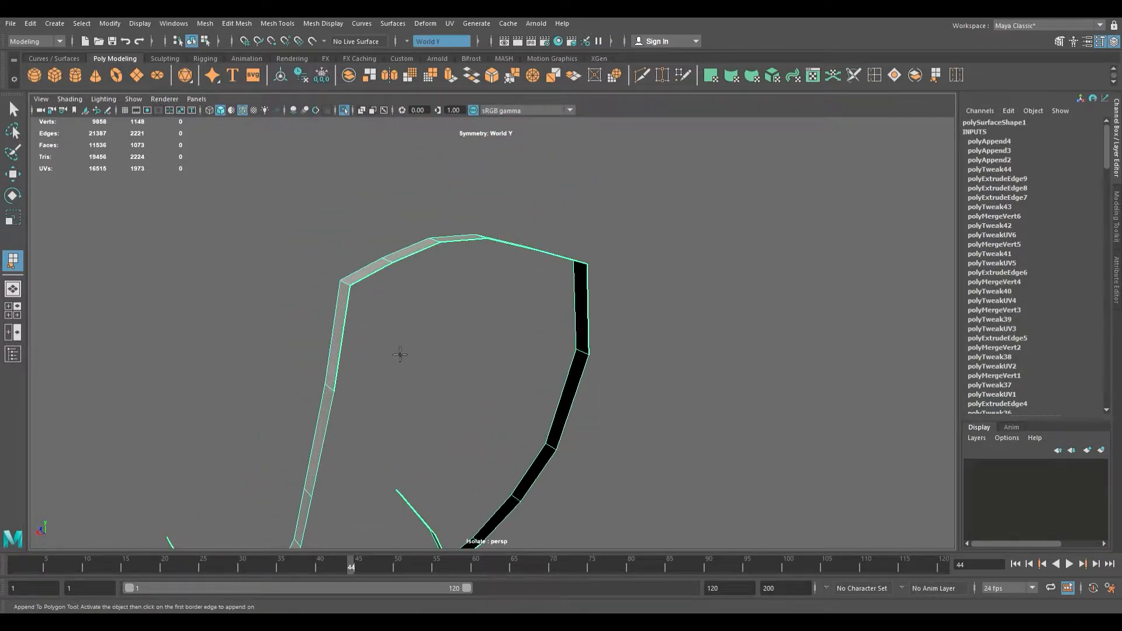
left_click(481, 237)
left_click(581, 263)
key("Return")
key("w")
Step: Activate the Select tool for picking a border edge along the side of the isolated tongue strip
scroll(526, 311, "down", 4)
mouse_move(515, 328)
left_mouse_down("alt")
mouse_move(536, 296)
mouse_move(519, 292)
mouse_move(504, 306)
mouse_move(403, 295)
mouse_move(504, 334)
left_mouse_up("alt")
key("q")
right_click_drag(316, 342, 398, 302, "alt")
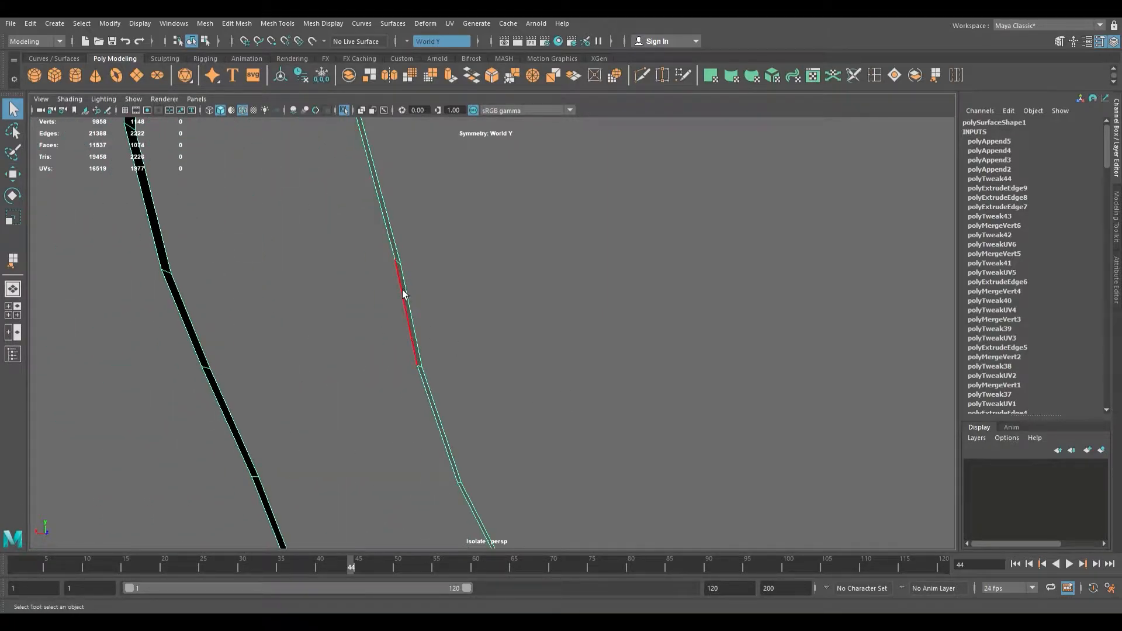